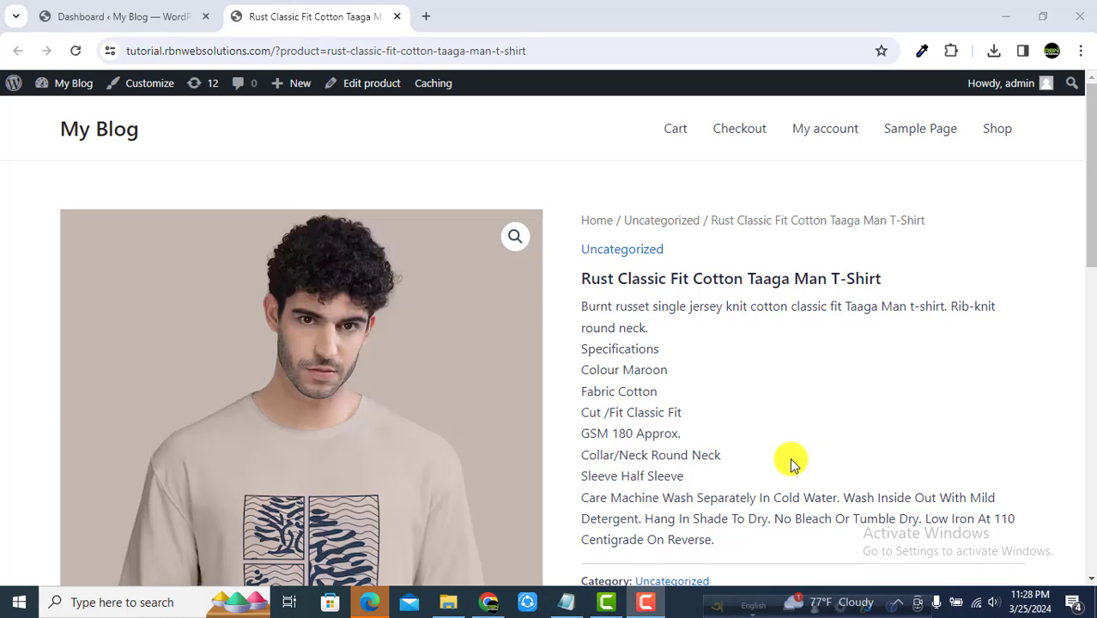
Scroll through the Rust Classic Fit Cotton Taaga Man T-Shirt product page.
scroll(455, 328, "down", 1)
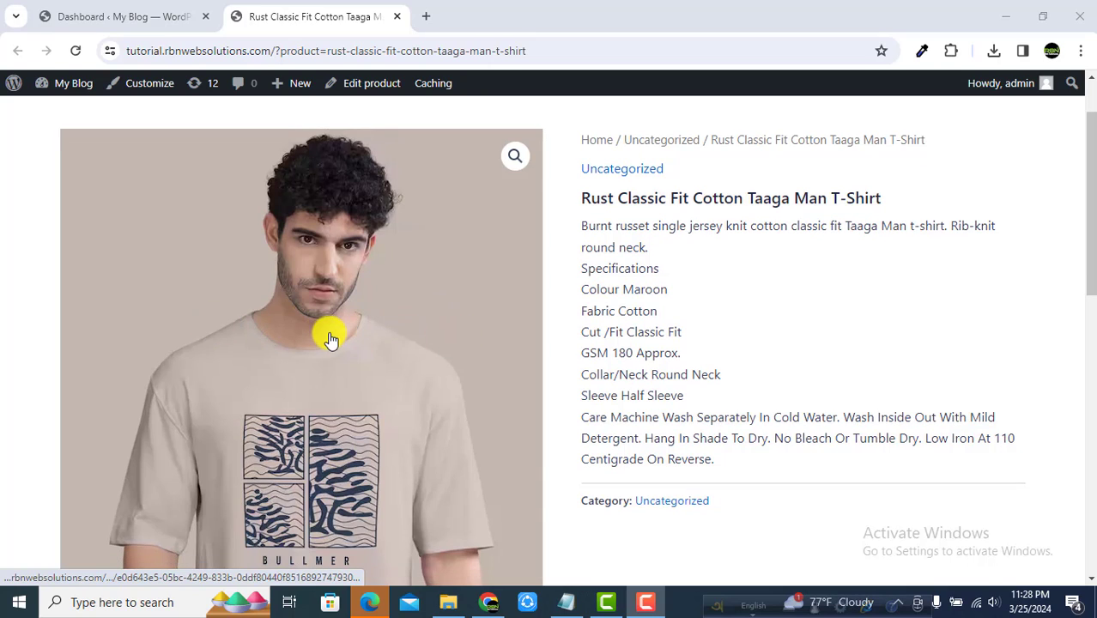
scroll(331, 339, "up", 1)
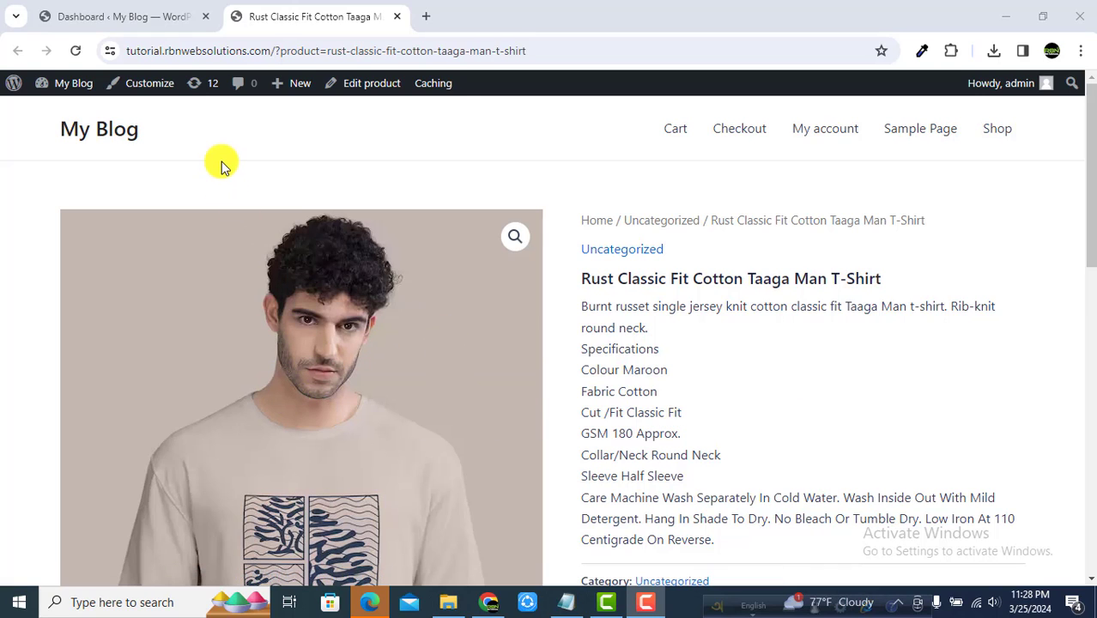
Switch to the WordPress admin Dashboard and go to Plugins > Add New Plugin.
left_click(143, 17)
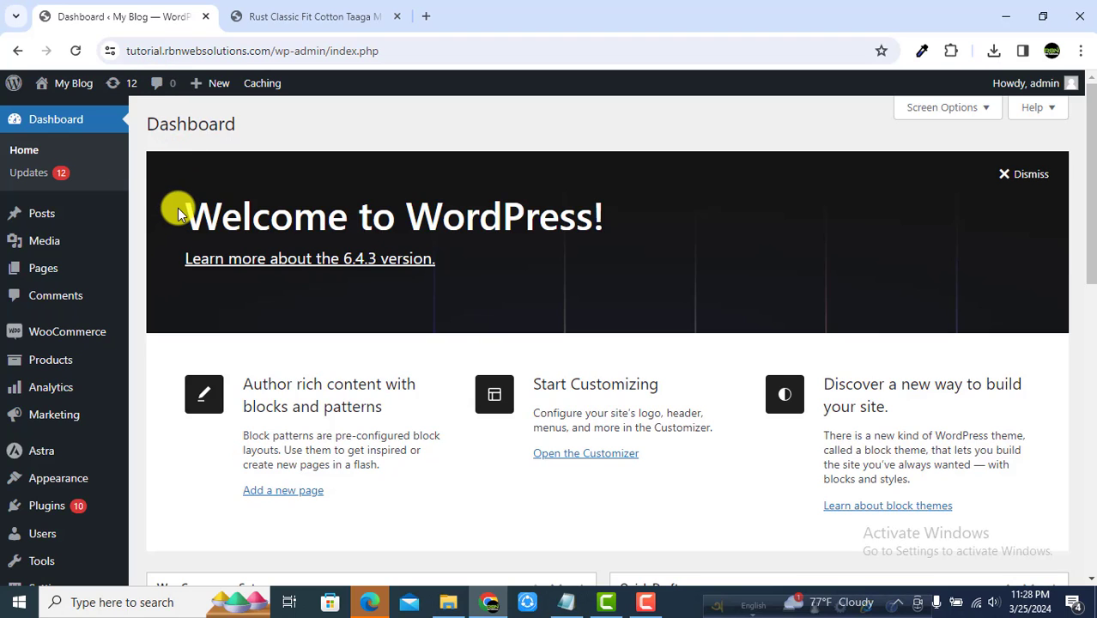
scroll(177, 210, "down", 2)
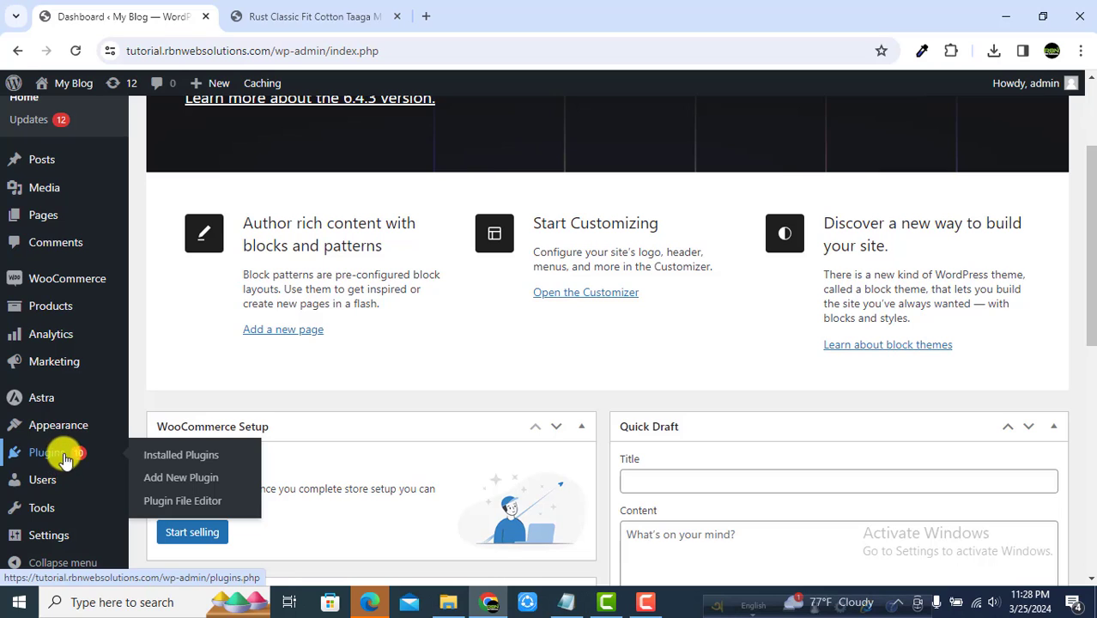
left_click(216, 480)
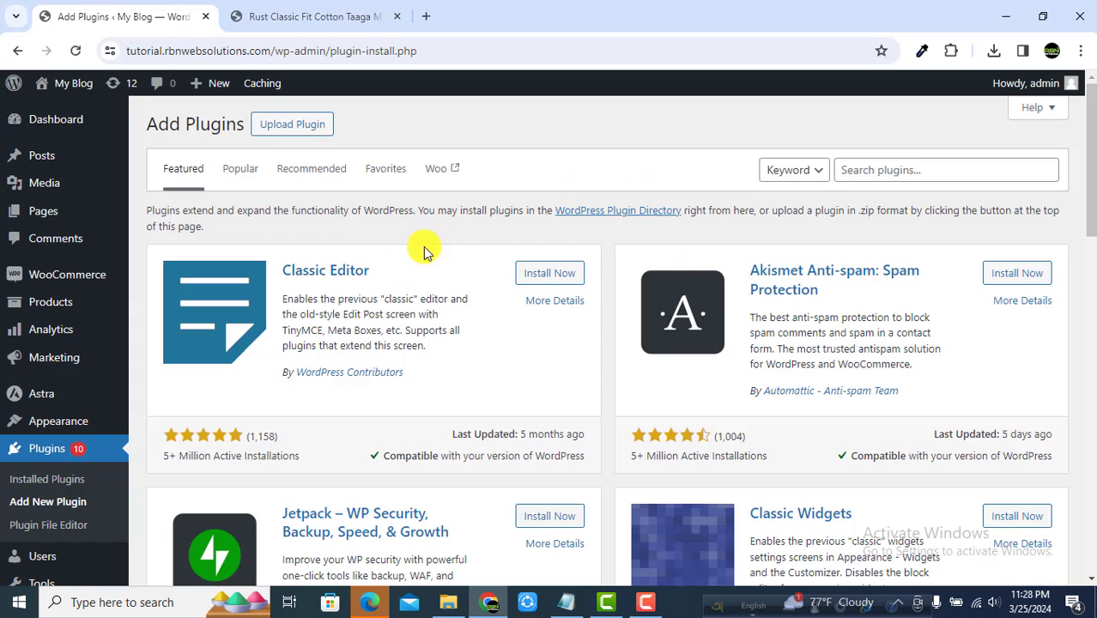
Search plugins for 'magnifier zoom' and install YITH WooCommerce Product Gallery & Image Zoom.
left_click(945, 173)
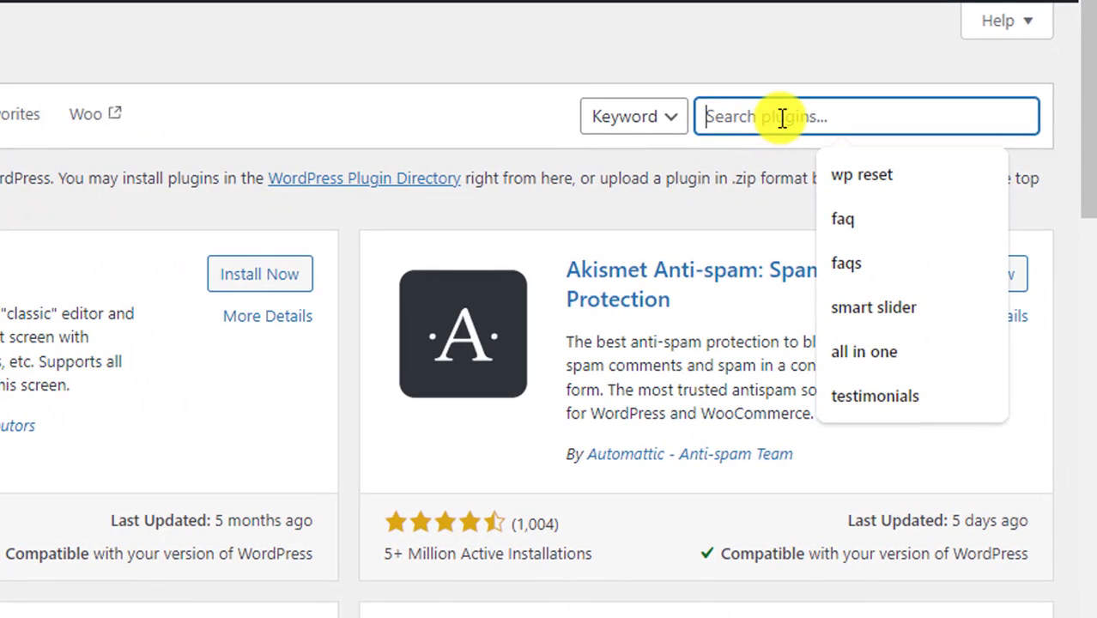
type("magnifier z")
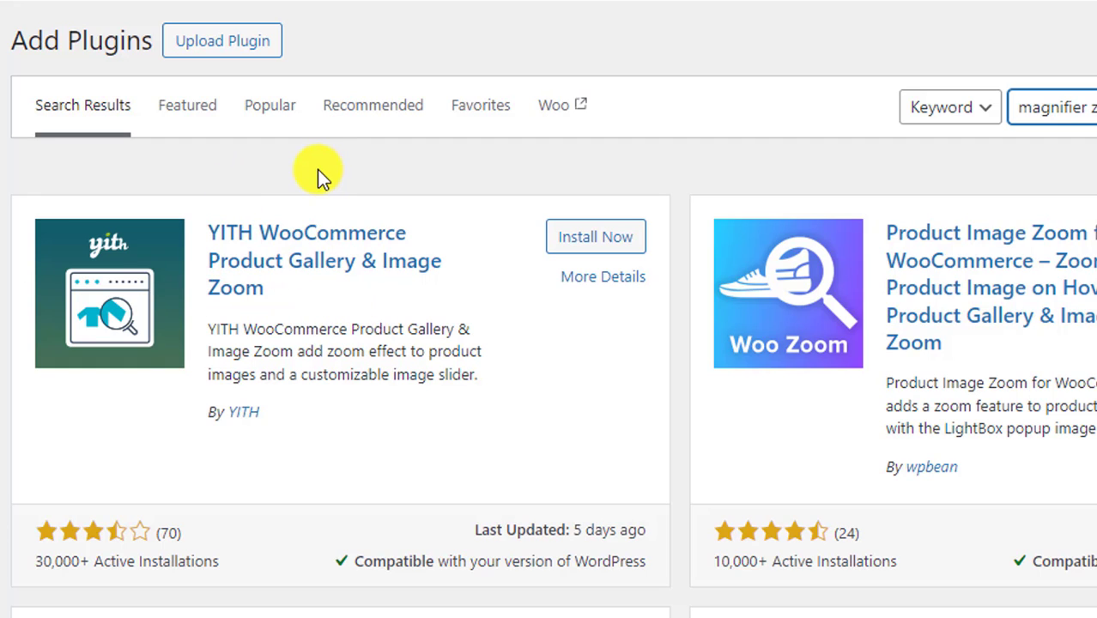
left_click(583, 243)
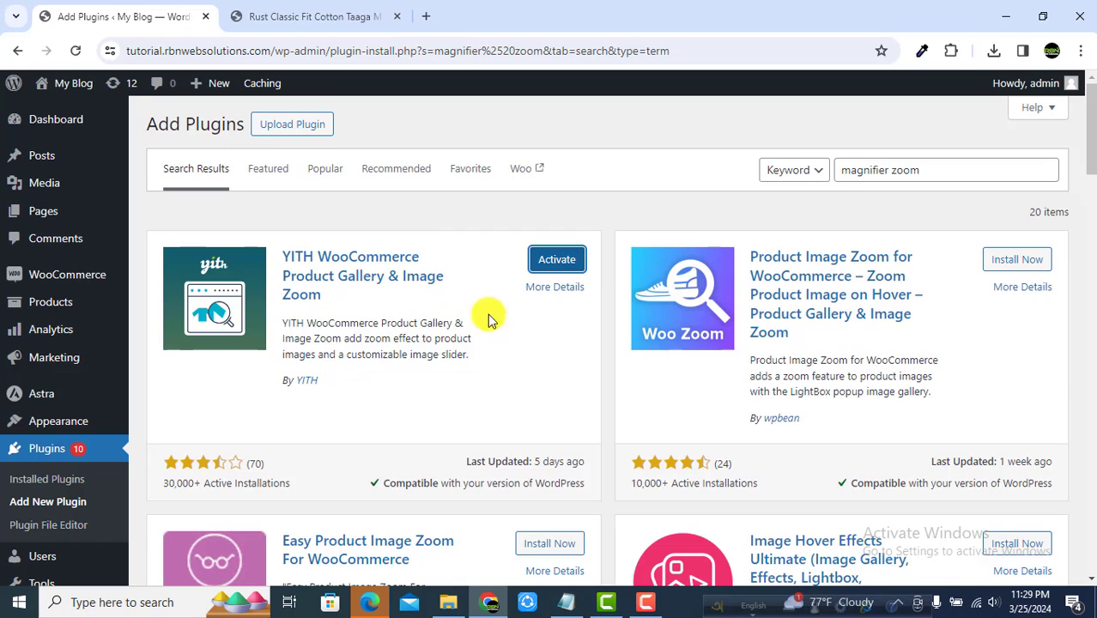
Activate the YITH Product Gallery & Image Zoom plugin and check the Plugins list.
left_click(556, 260)
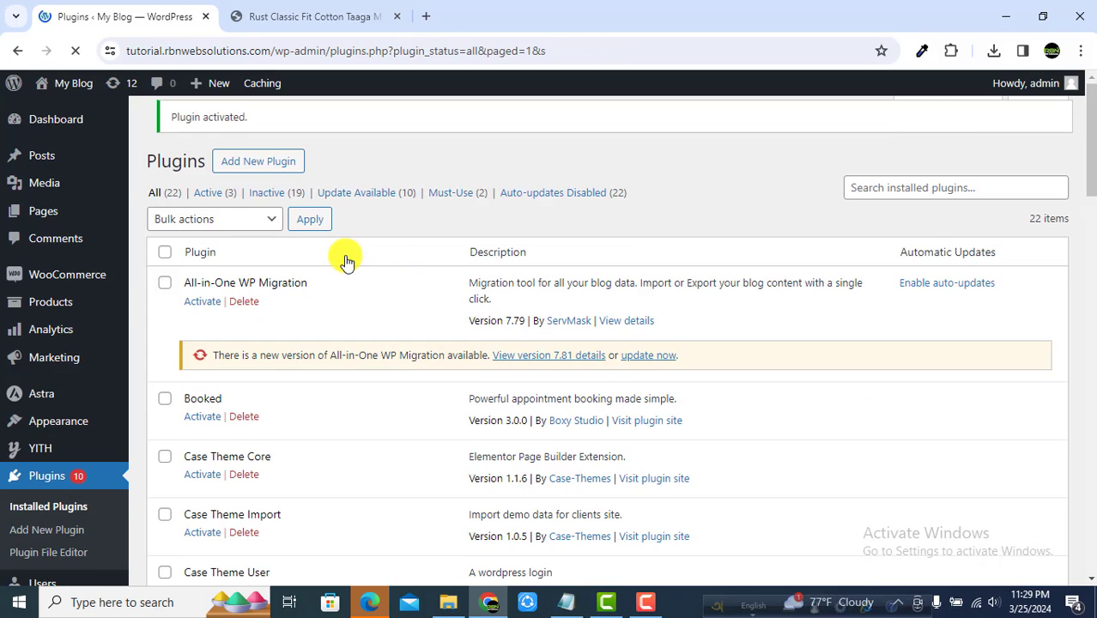
scroll(142, 217, "down", 5)
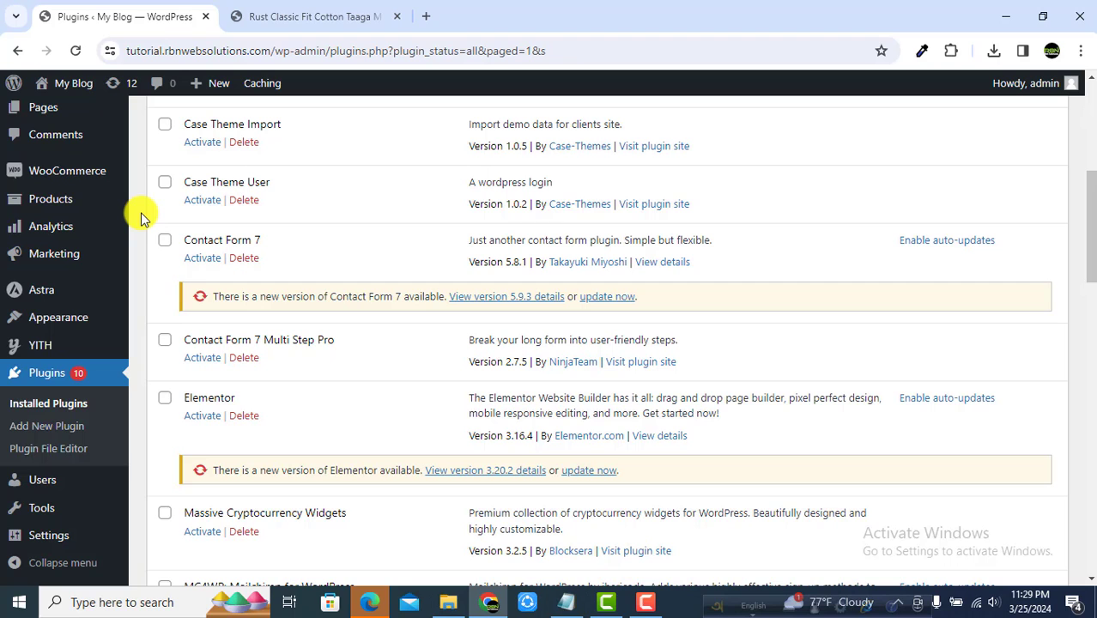
scroll(142, 215, "up", 1)
scroll(142, 221, "up", 1)
scroll(137, 240, "down", 1)
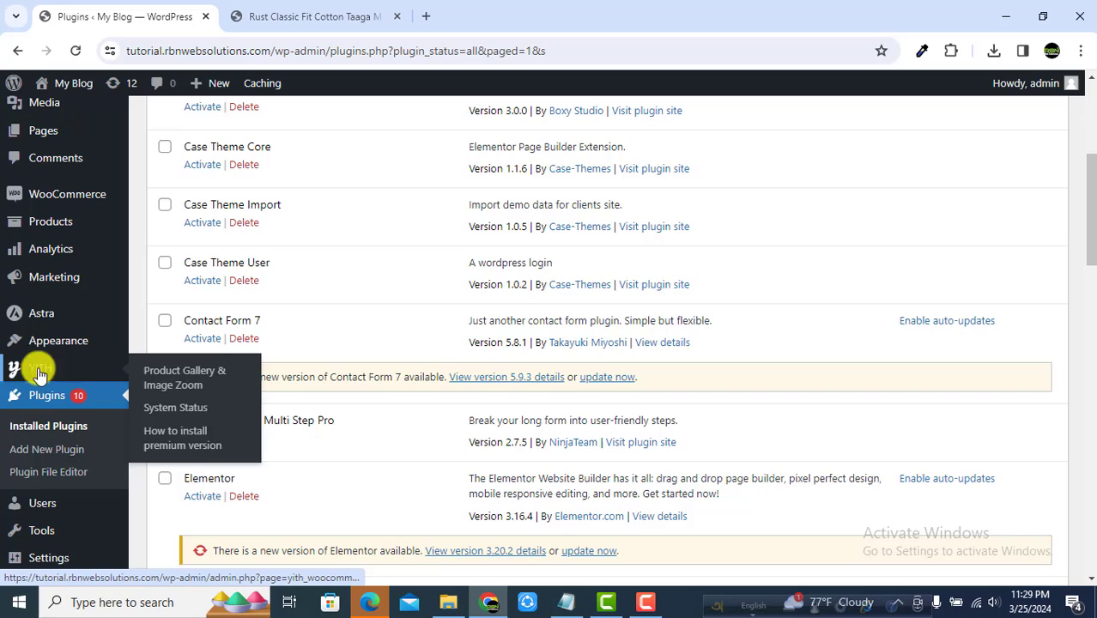
mouse_move(39, 345)
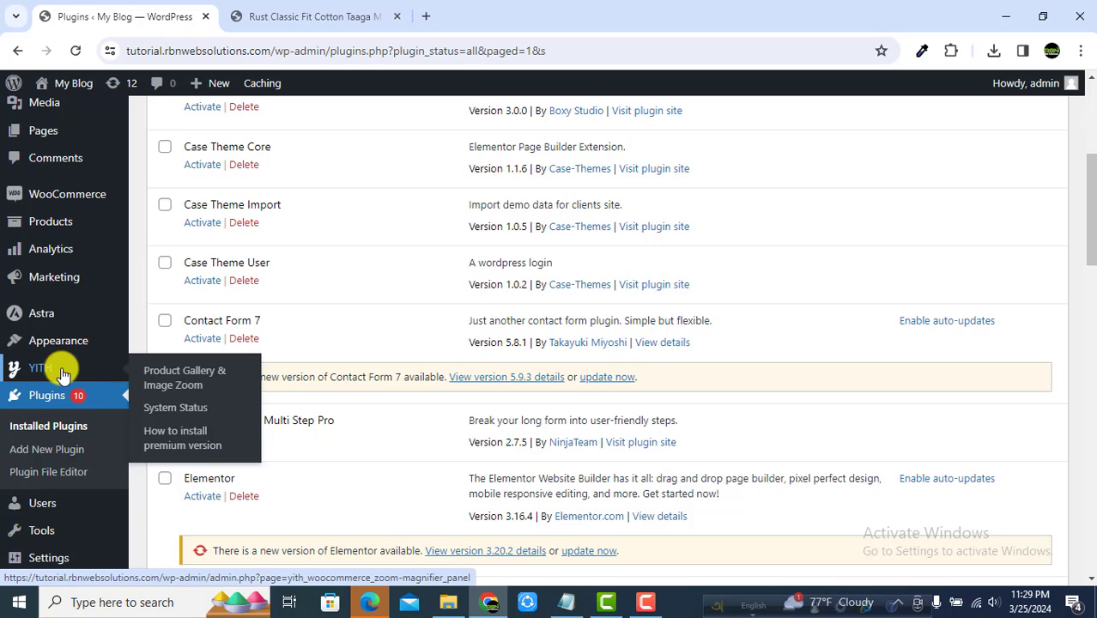
Open YITH > Product Gallery & Image Zoom, then reload and scroll the T-shirt product page.
left_click(192, 391)
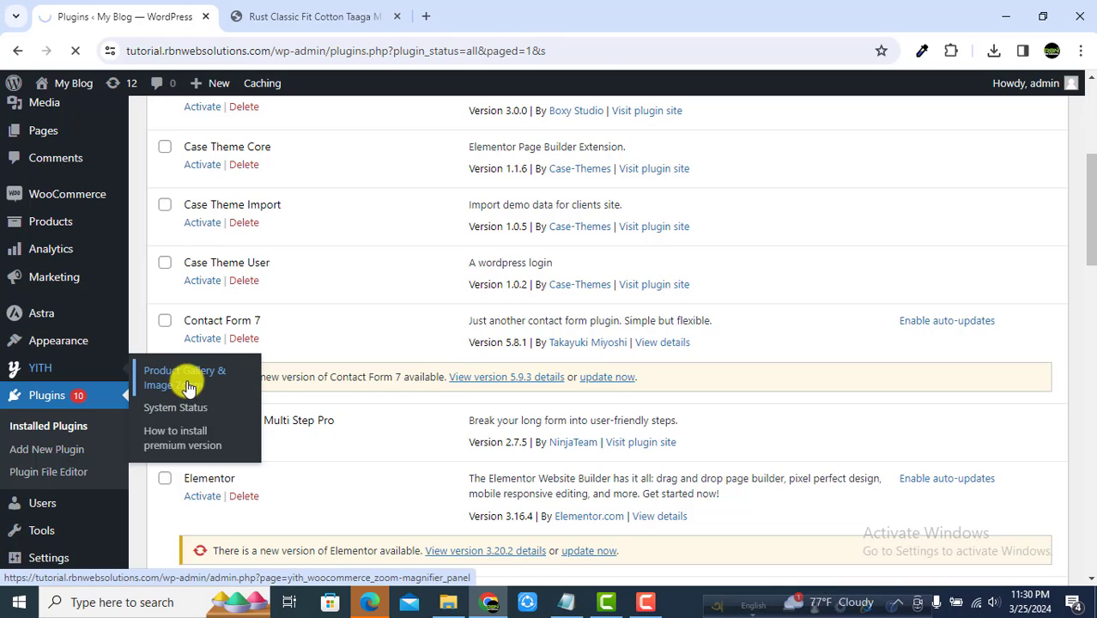
left_click(318, 21)
left_click(76, 51)
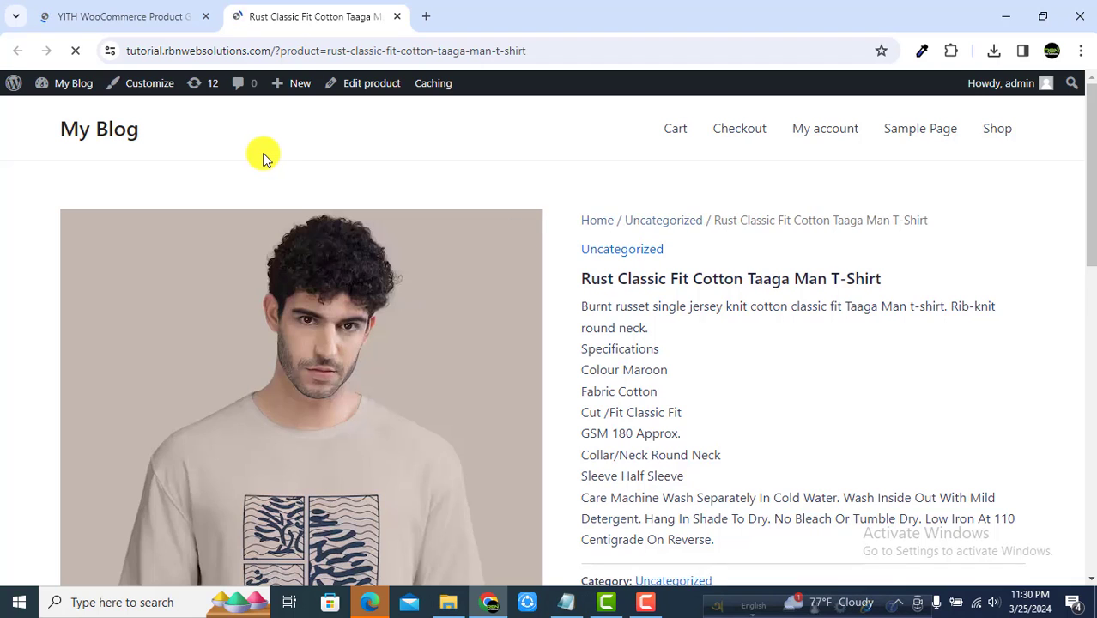
scroll(300, 231, "down", 1)
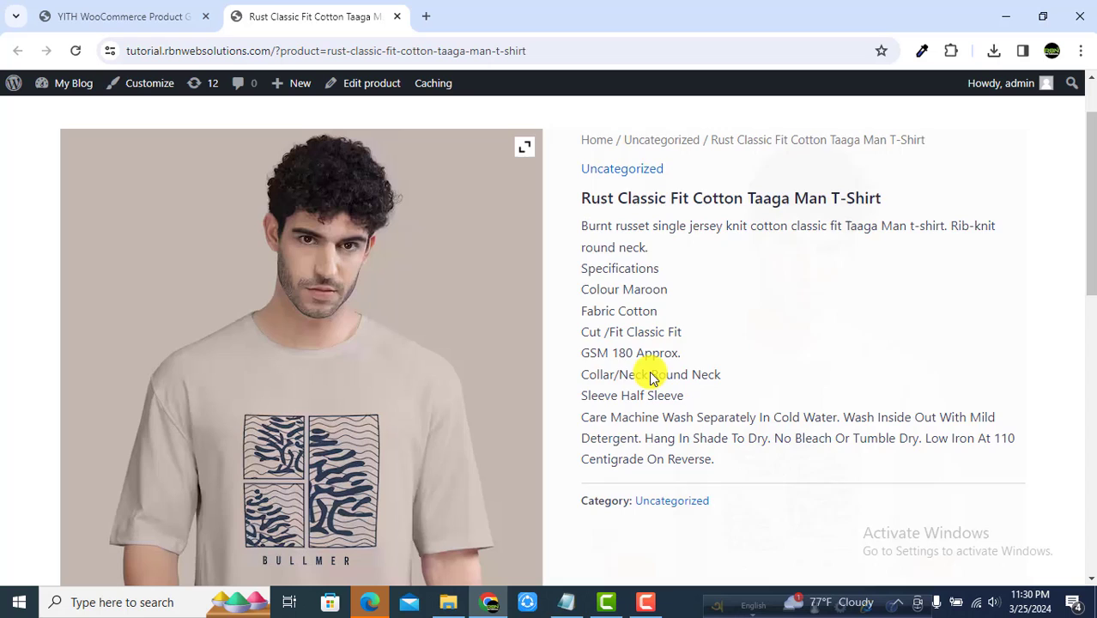
scroll(369, 294, "down", 1)
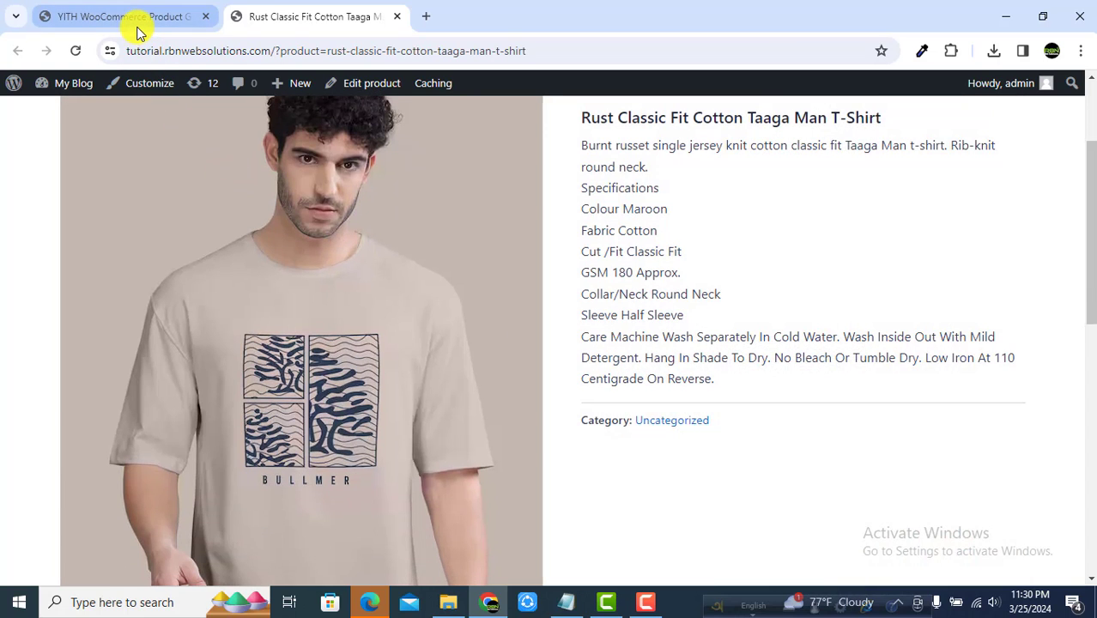
Review the YITH zoom settings against the zoom shown on the product page.
left_click(128, 16)
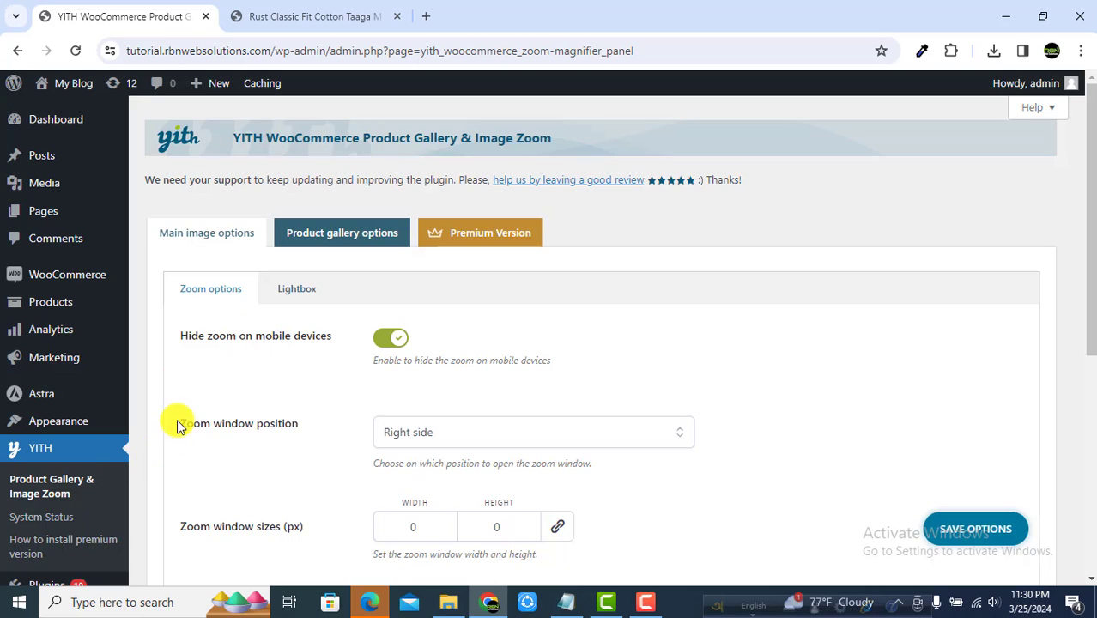
scroll(236, 399, "down", 1)
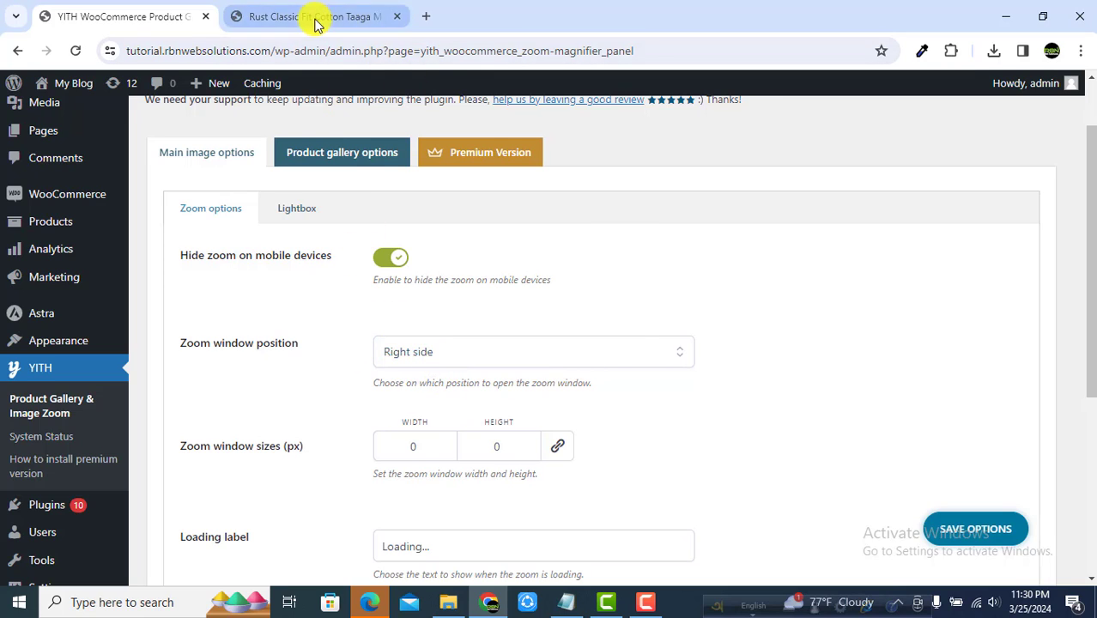
left_click(275, 17)
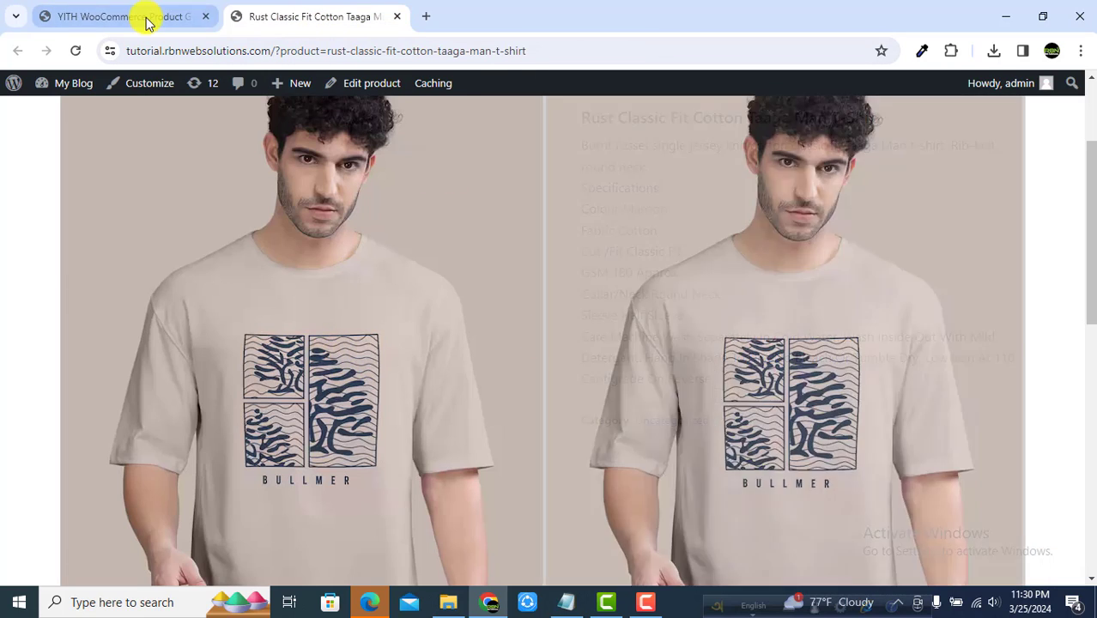
left_click(148, 19)
Set the zoom window position to Inside, save the options and view the product page.
left_click(435, 359)
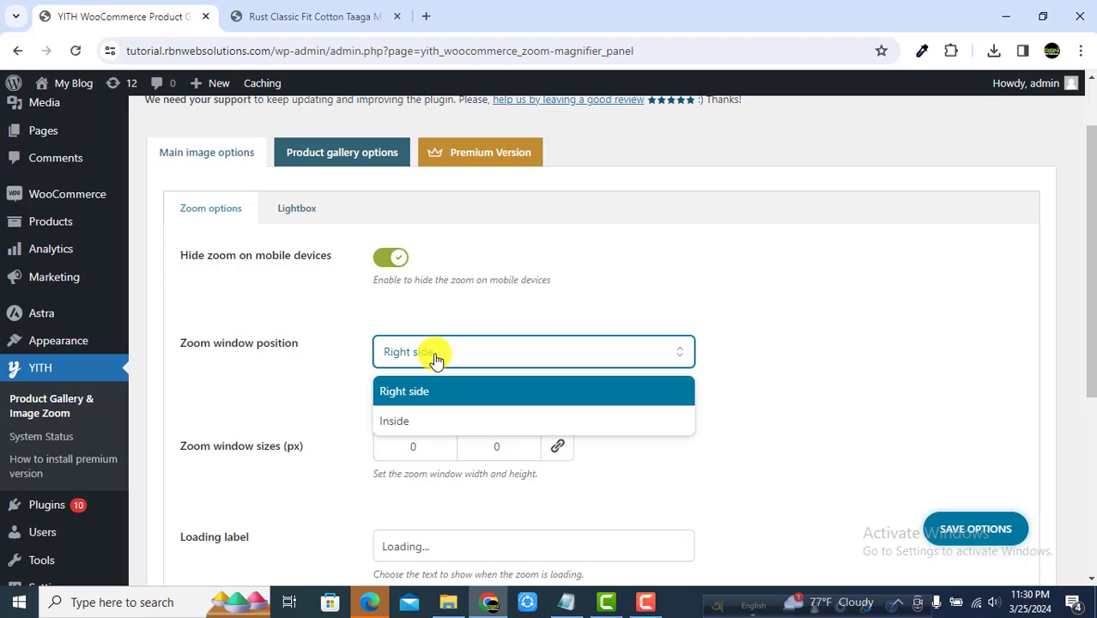
left_click(445, 422)
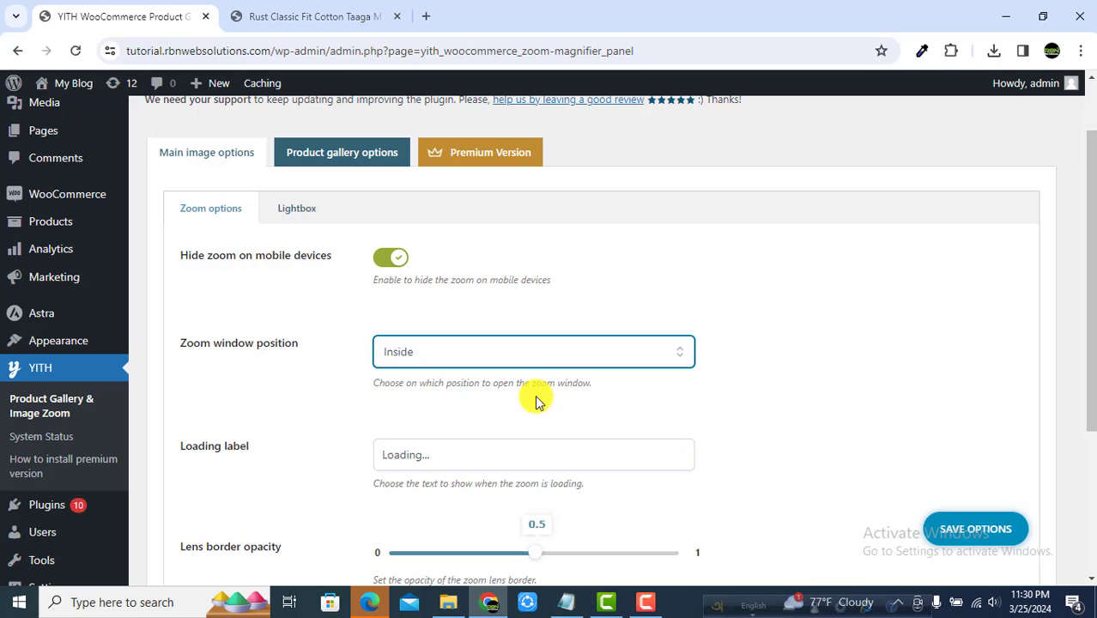
left_click(938, 529)
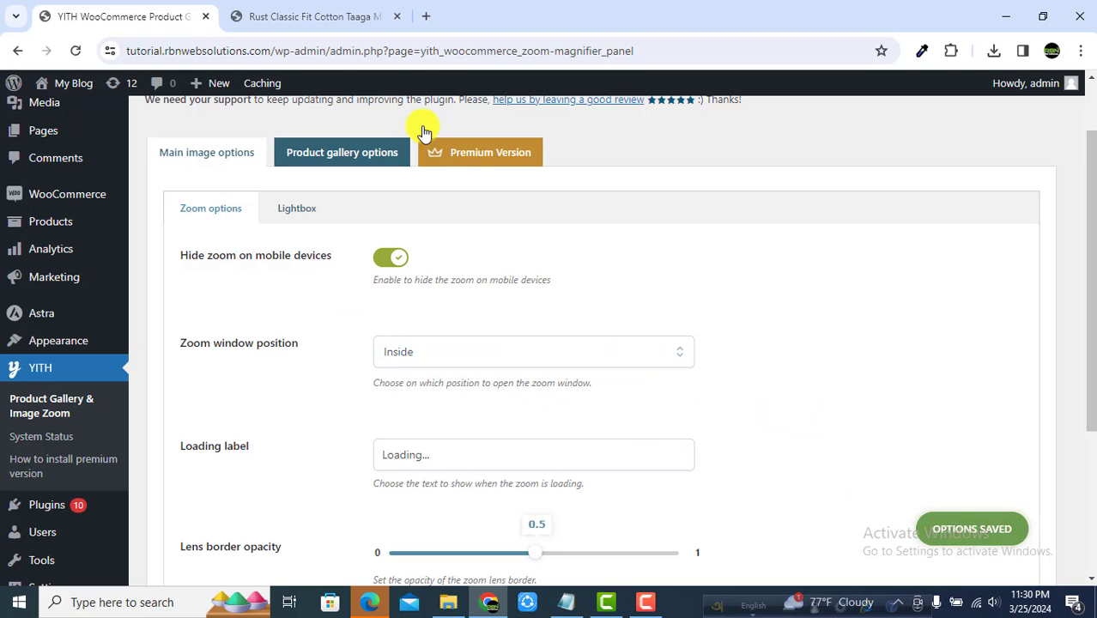
left_click(311, 16)
left_click(75, 50)
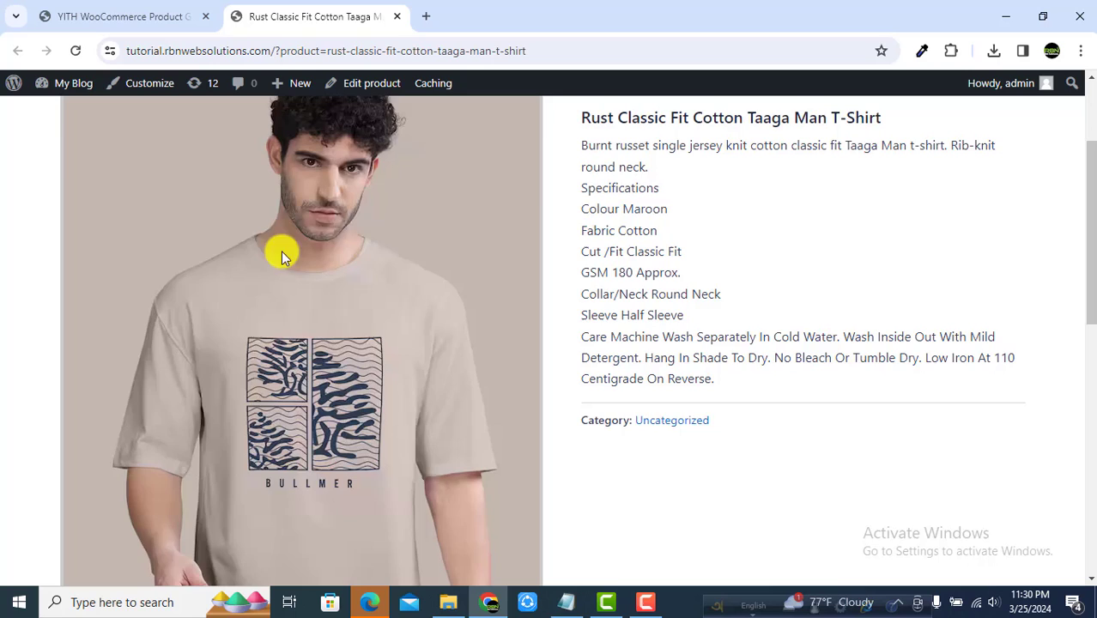
scroll(359, 246, "up", 1)
scroll(355, 342, "up", 3)
scroll(257, 369, "down", 4)
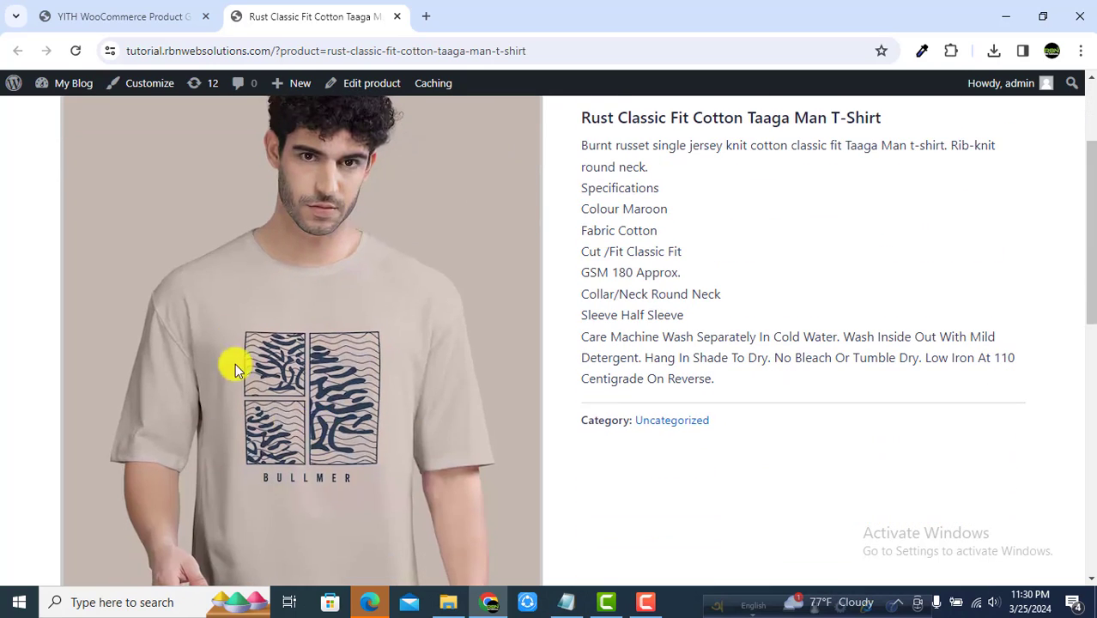
scroll(305, 429, "down", 3)
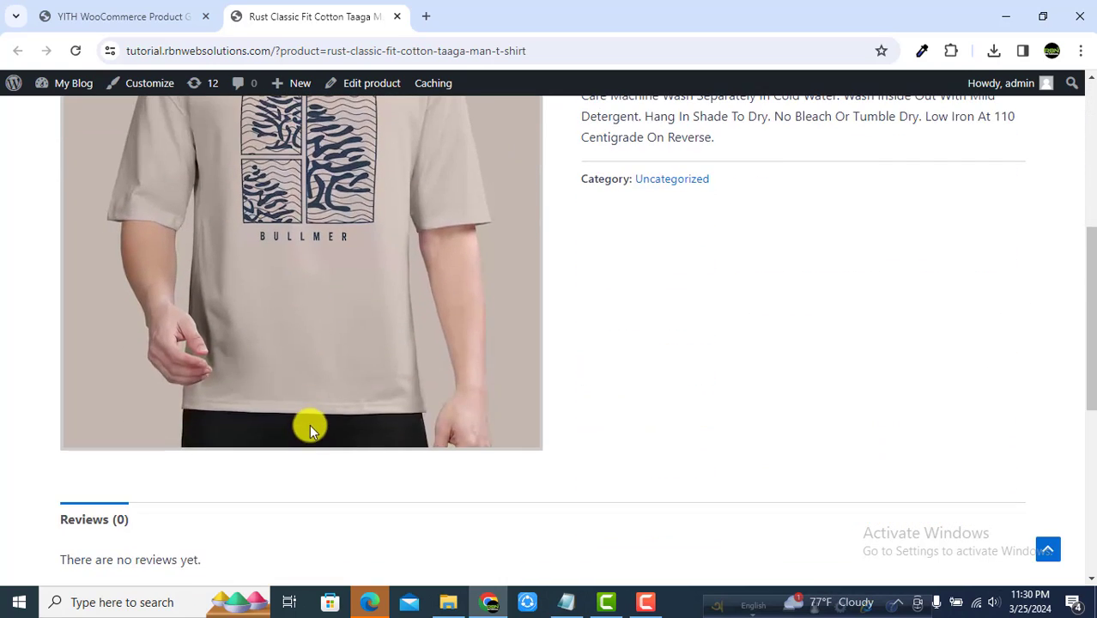
scroll(322, 223, "up", 2)
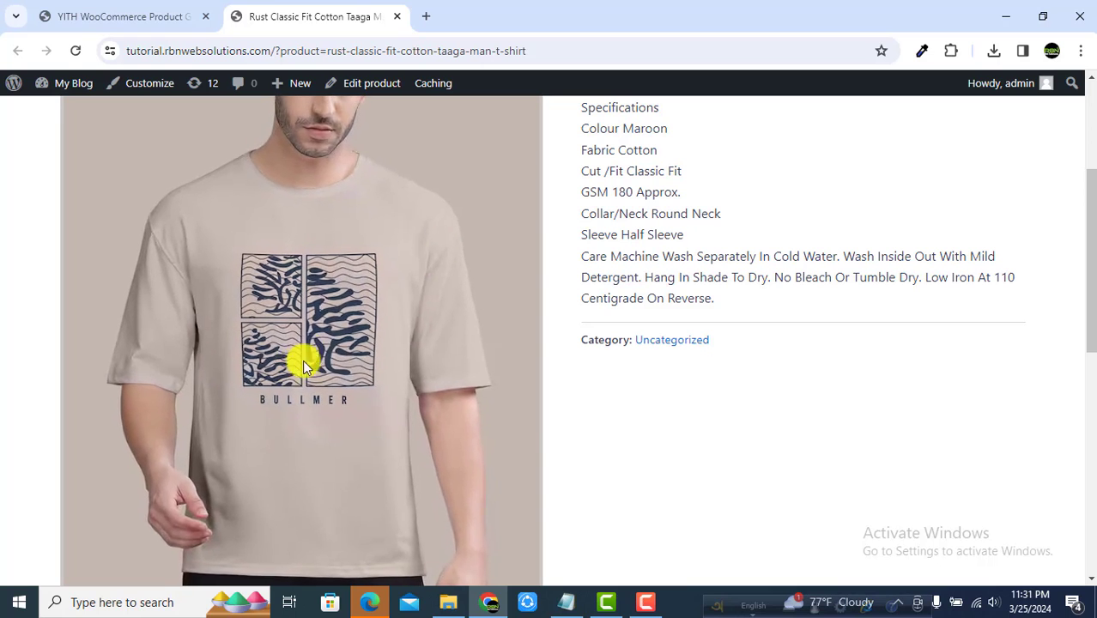
scroll(309, 352, "up", 3)
scroll(311, 347, "up", 1)
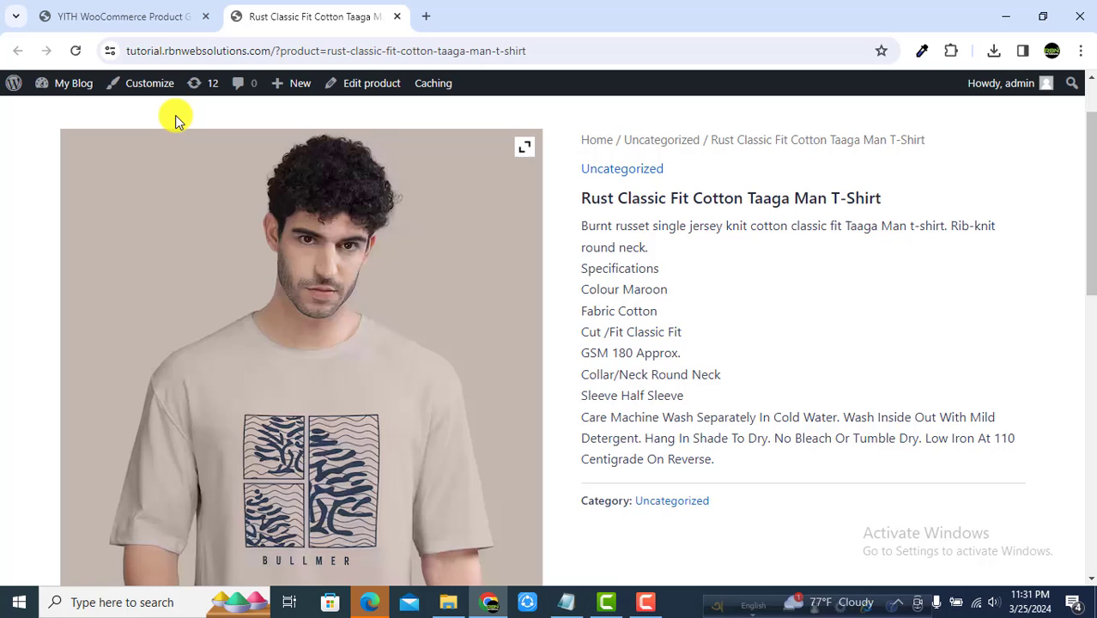
left_click(116, 21)
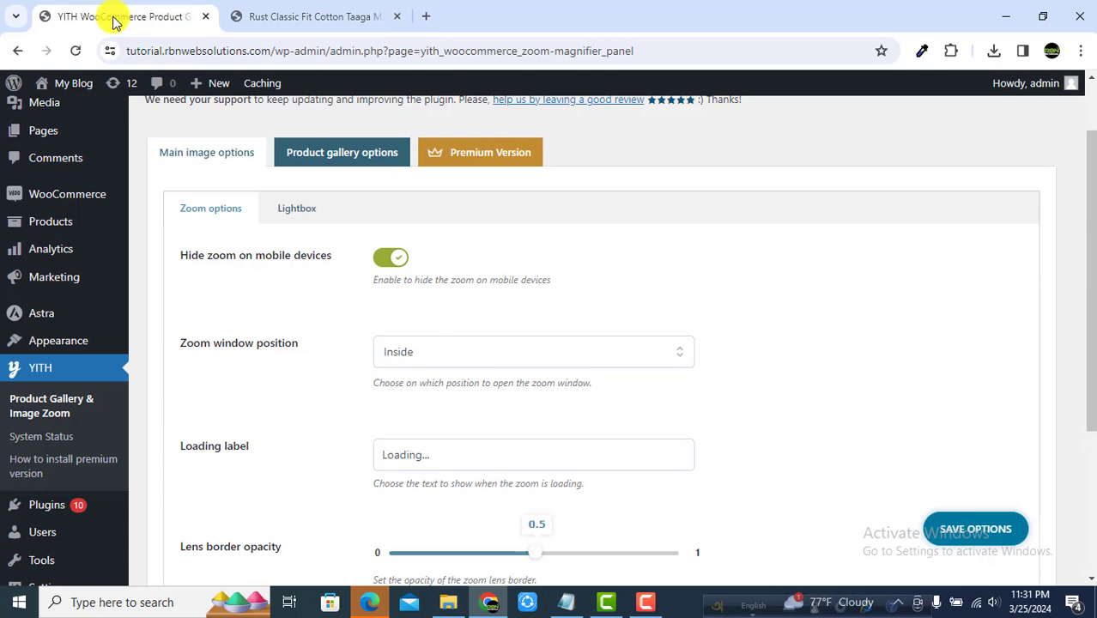
scroll(377, 351, "down", 1)
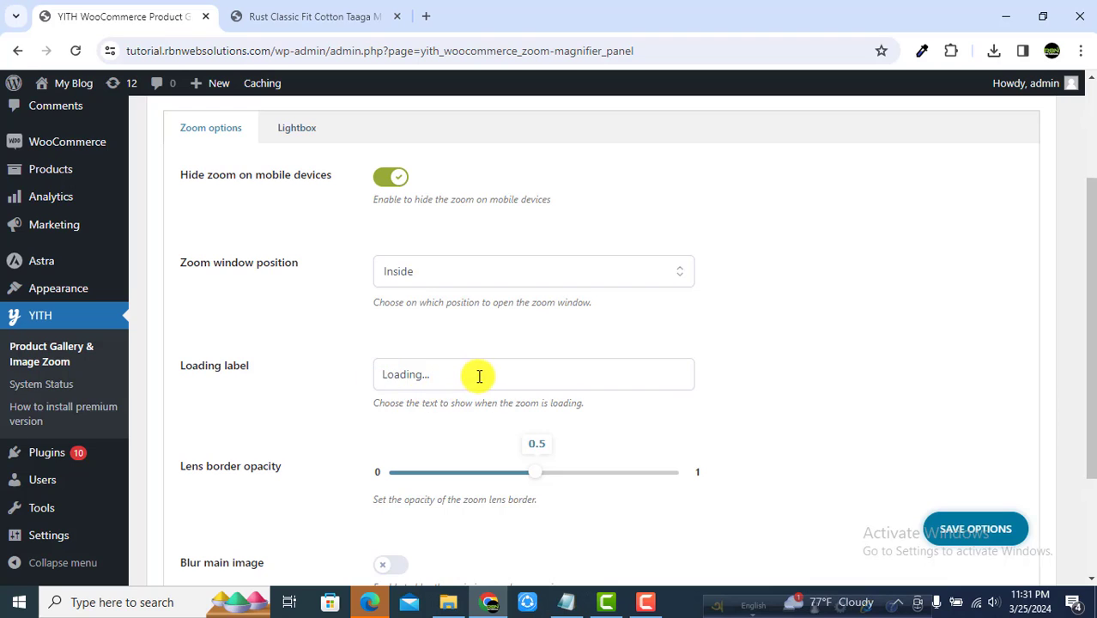
left_click(442, 374)
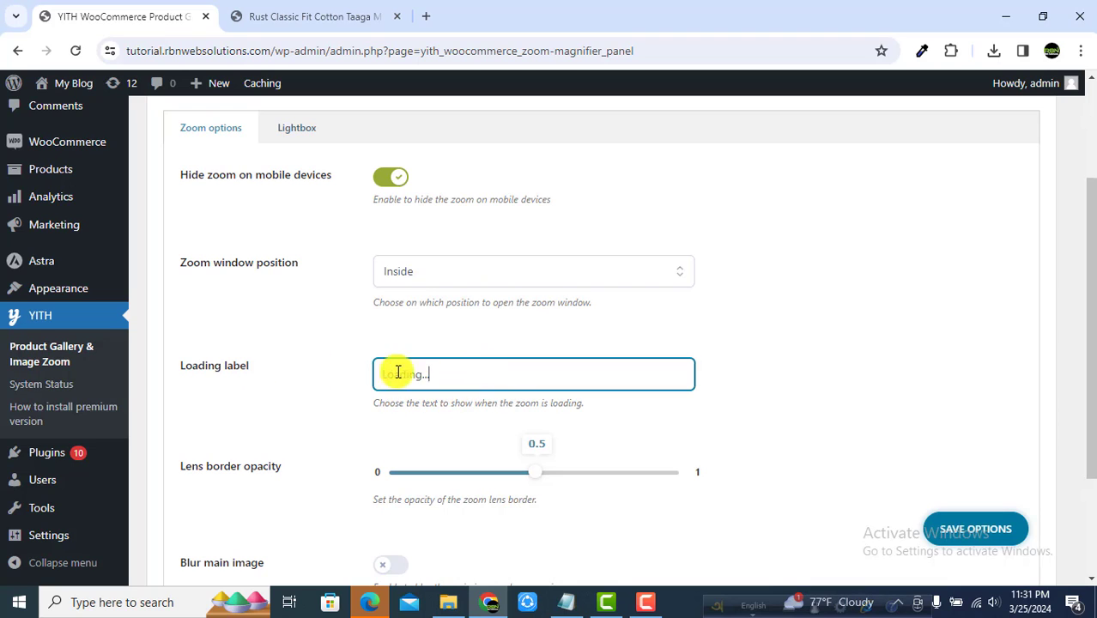
key("ctrl+a")
scroll(320, 367, "down", 1)
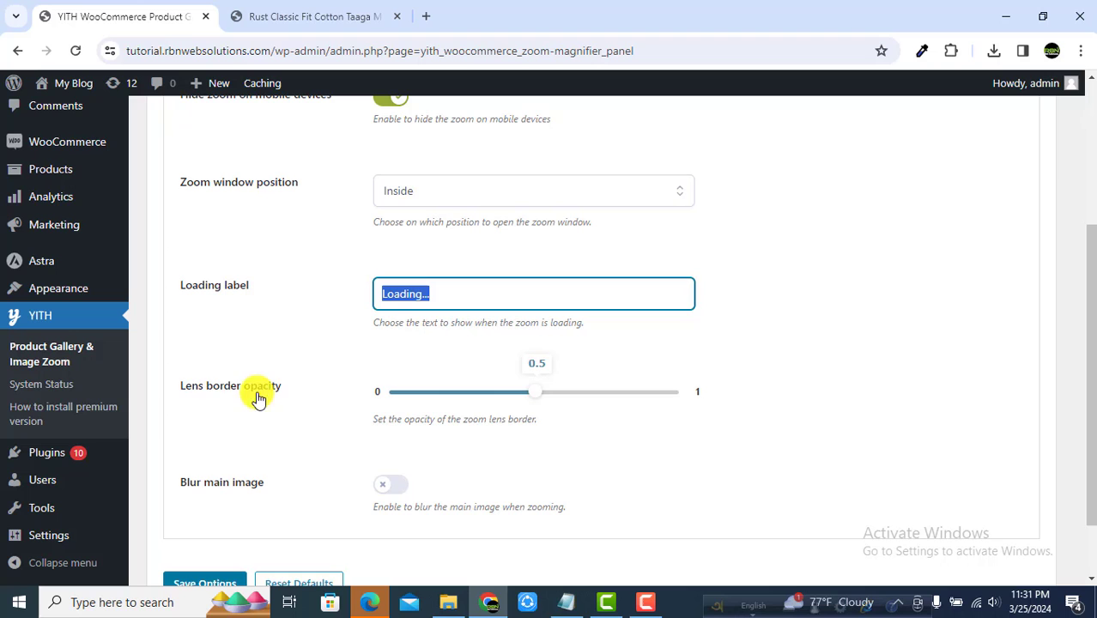
left_click(296, 16)
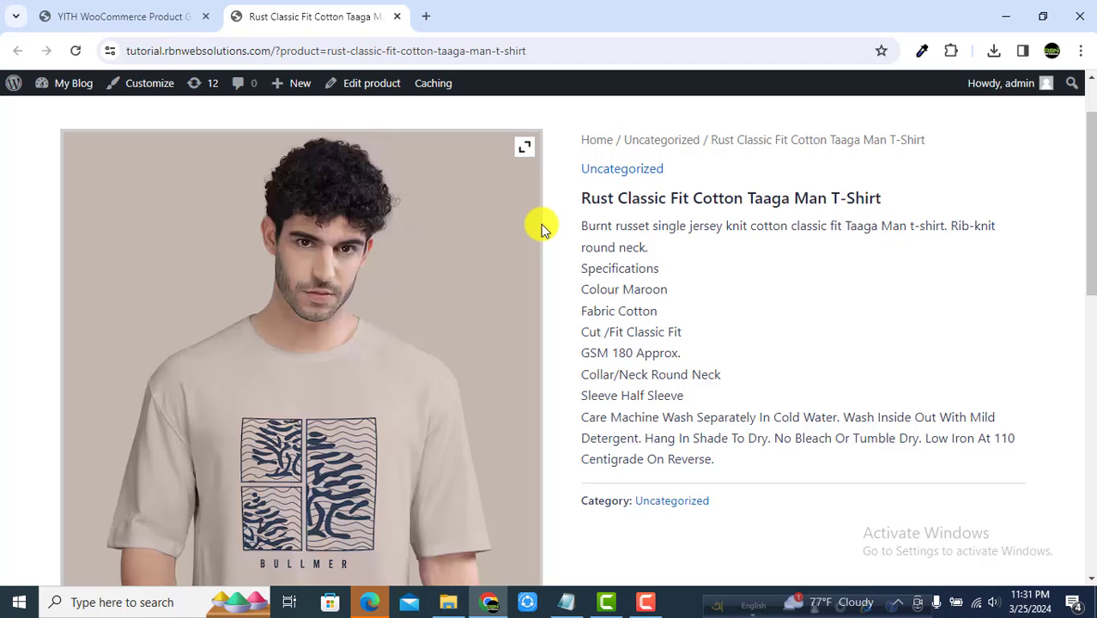
Set the zoom window position to Right side and test the zoom and lightbox on the product.
left_click(105, 15)
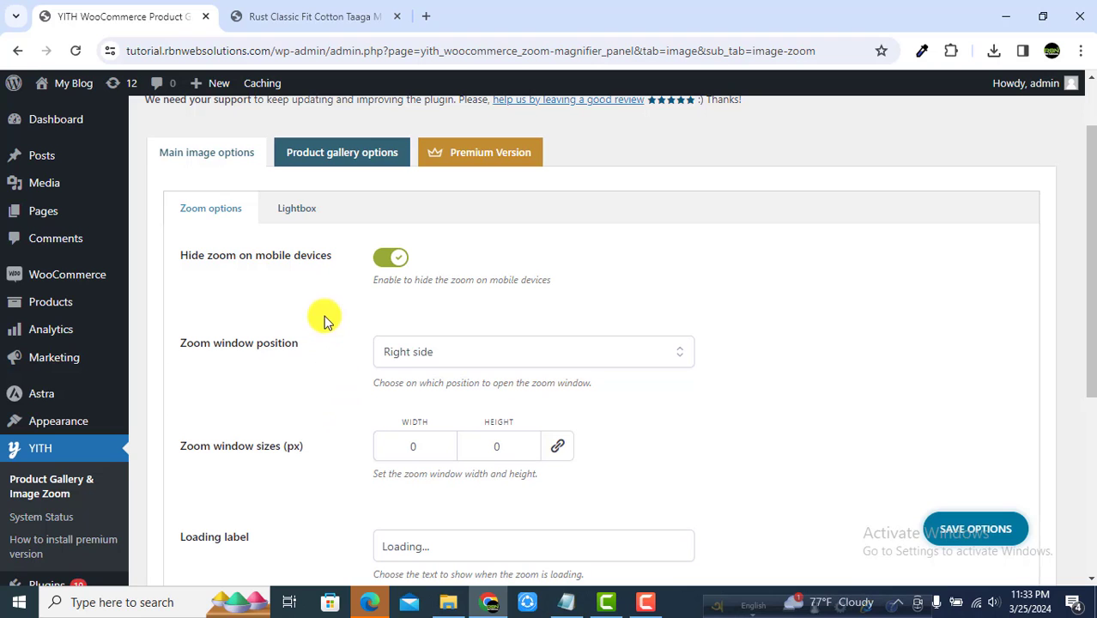
left_click(307, 19)
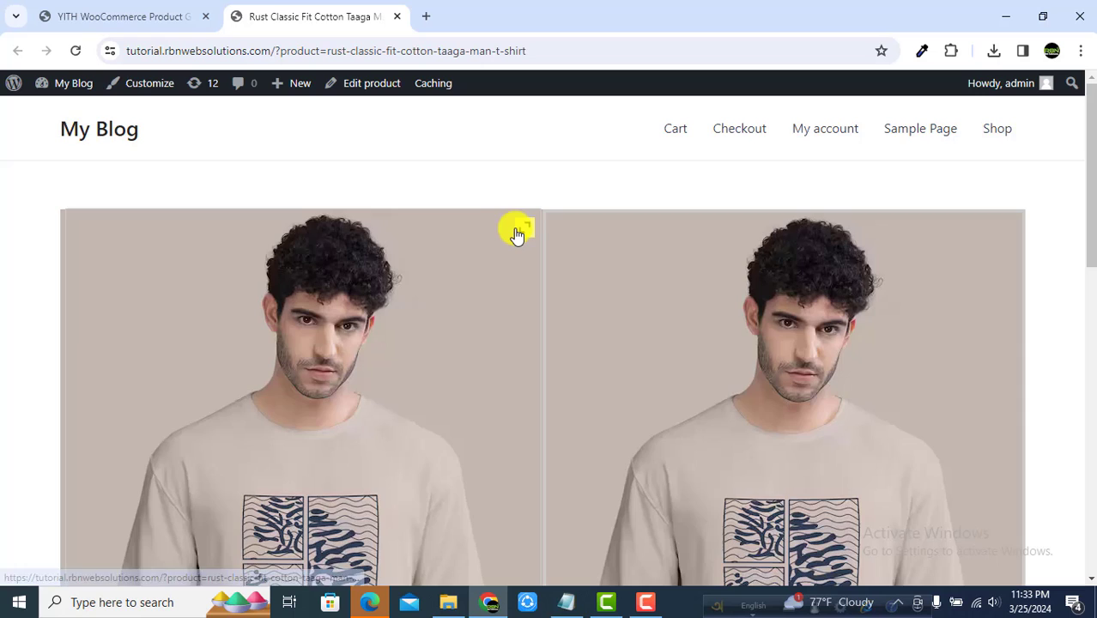
left_click(520, 231)
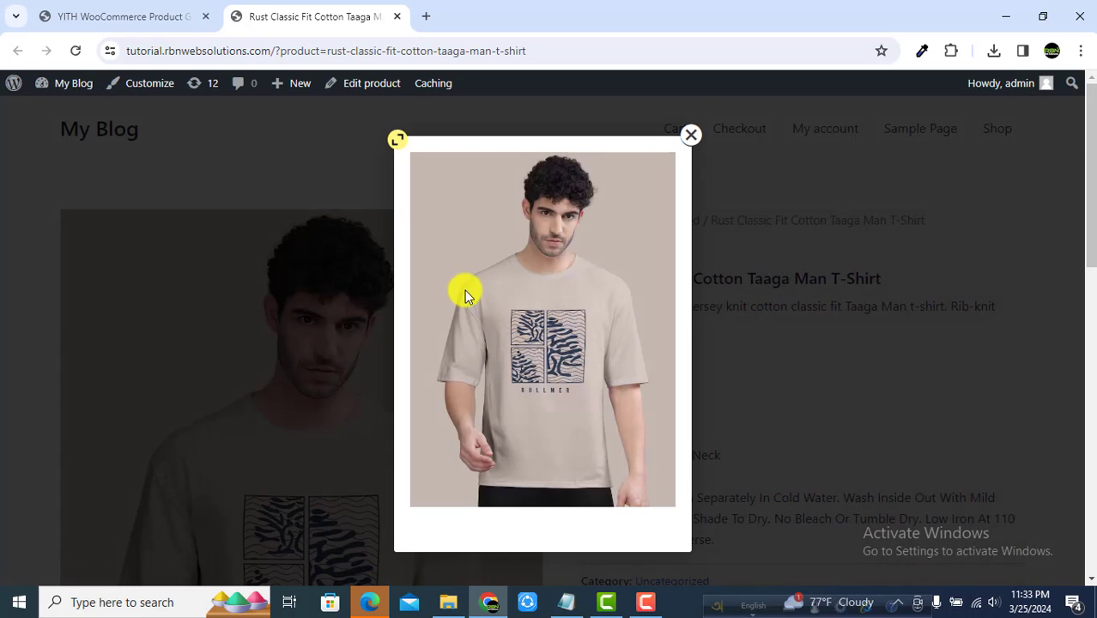
left_click(137, 17)
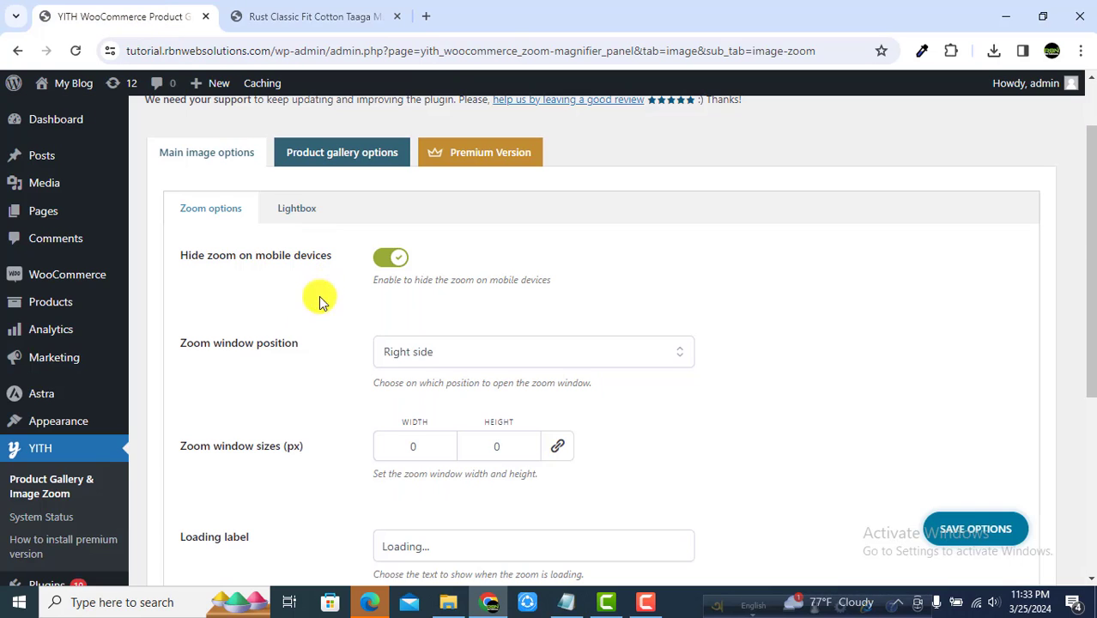
Open the main image's Lightbox settings, leaving the unsaved page, and review the icon options.
left_click(290, 216)
left_click(620, 155)
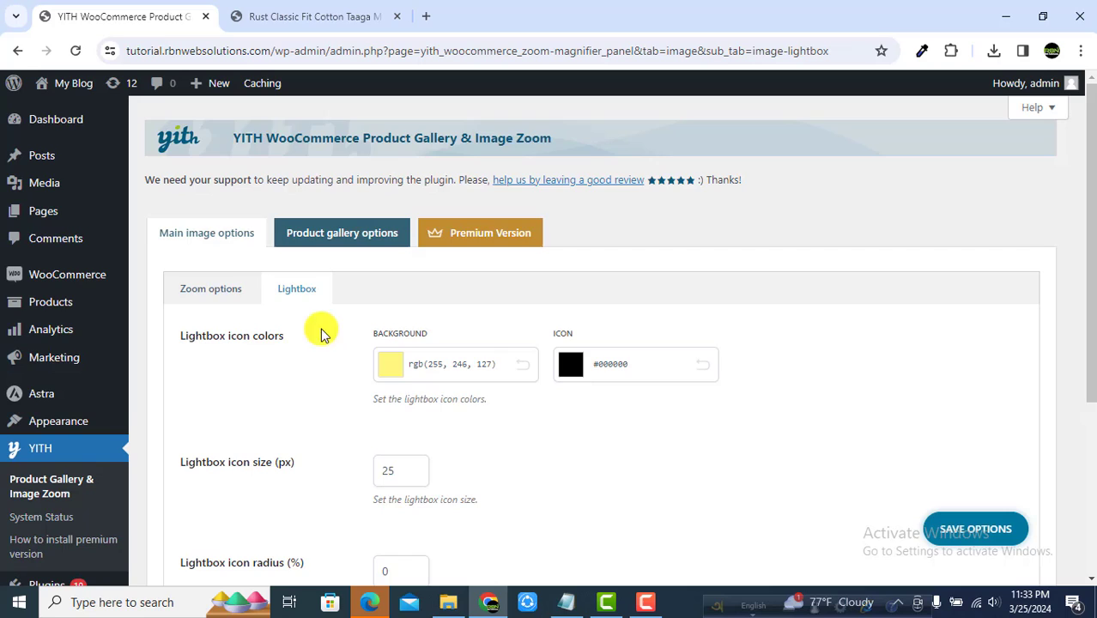
scroll(257, 335, "down", 1)
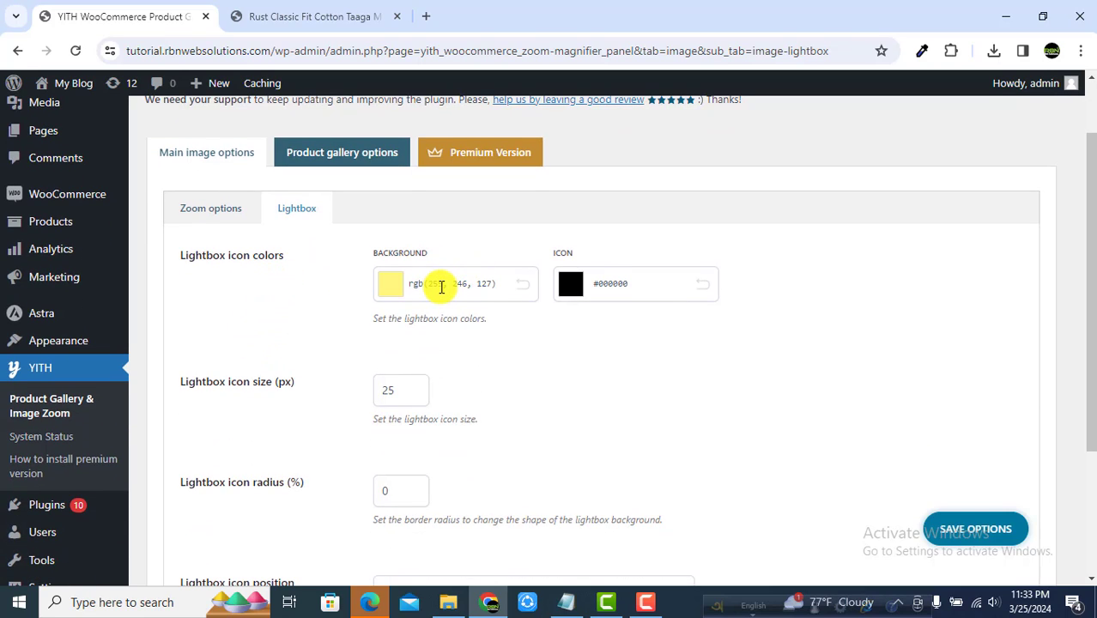
scroll(616, 333, "down", 1)
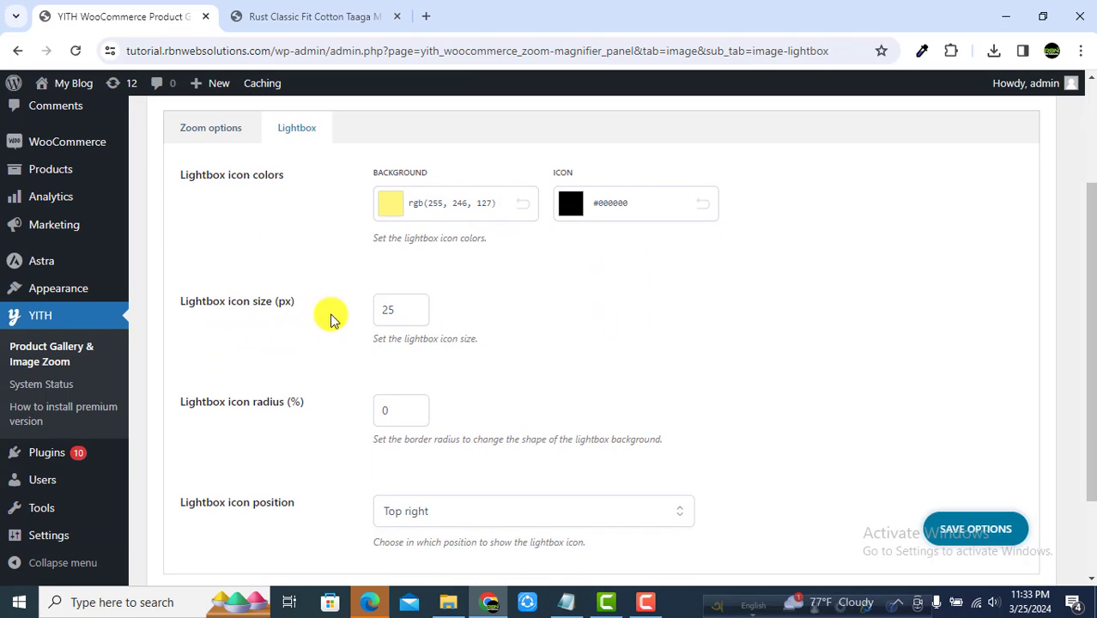
scroll(414, 320, "down", 2)
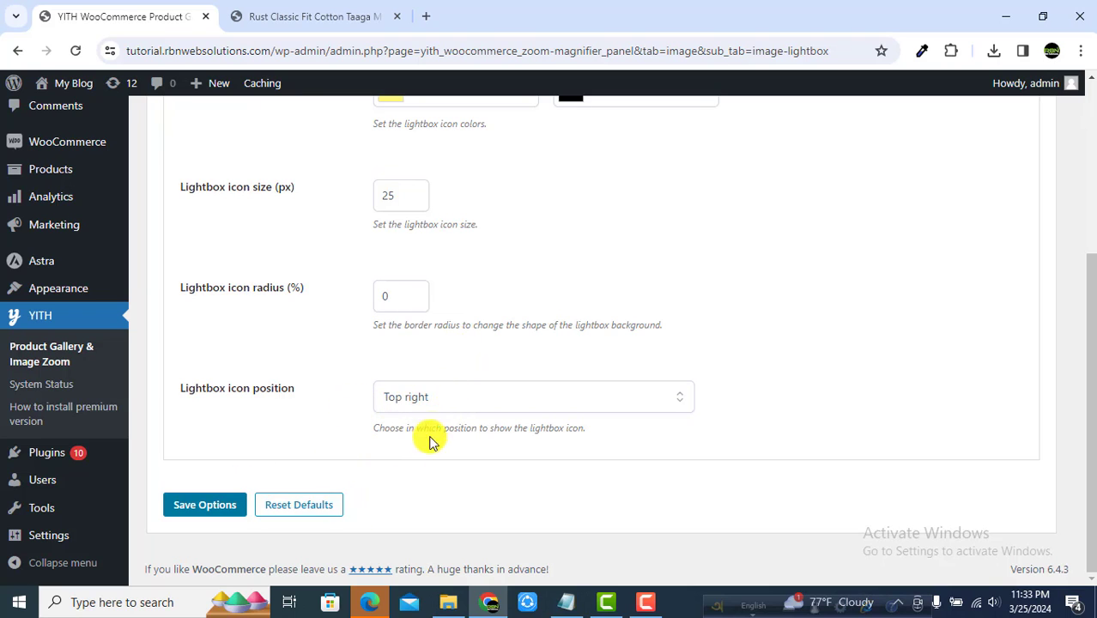
scroll(416, 421, "up", 2)
scroll(416, 420, "up", 2)
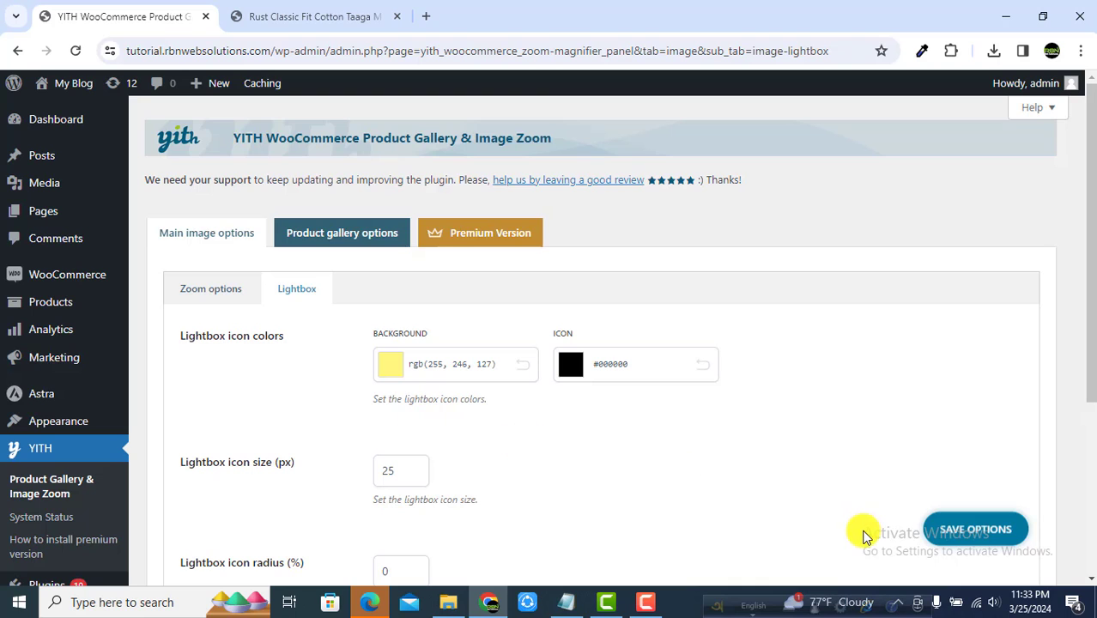
scroll(578, 465, "down", 3)
scroll(588, 440, "up", 3)
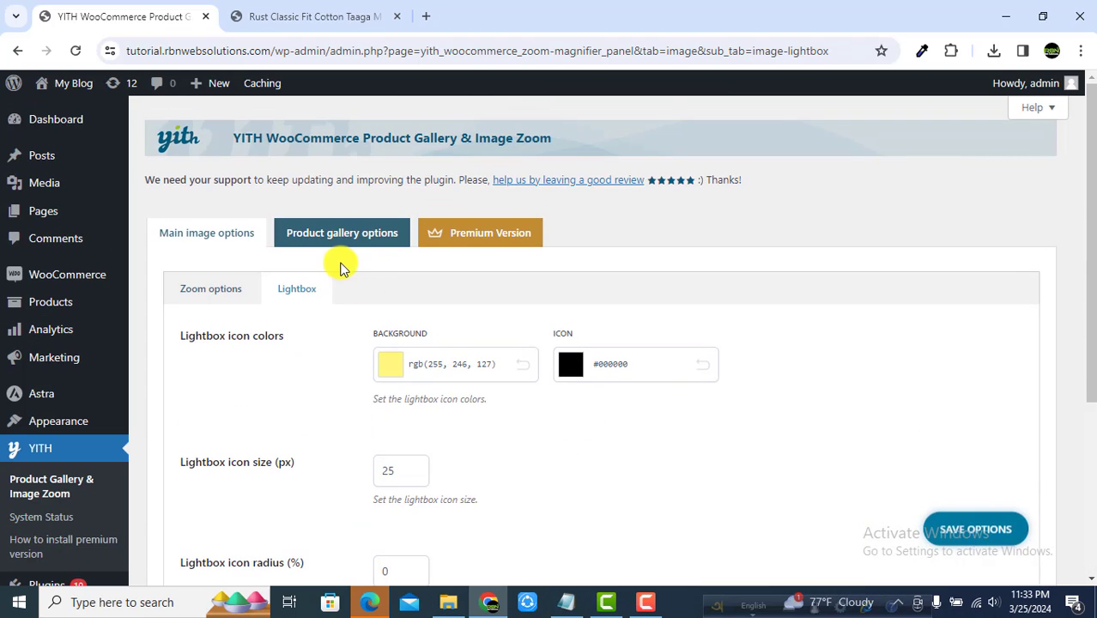